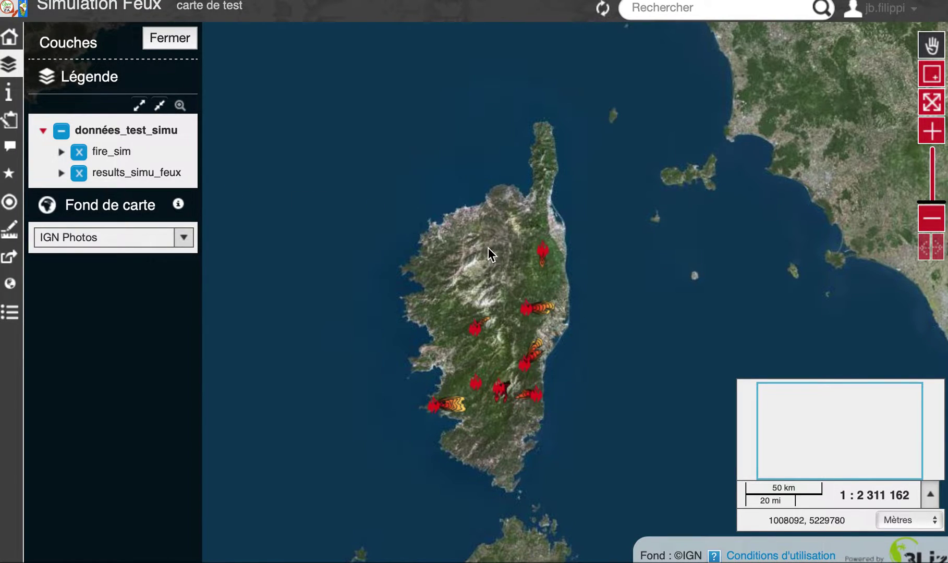
Step: Add a fire_sim ignition point on the wooded slopes of inland southwestern Corsica, northwest of the river valley
scroll(492, 254, "up", 2)
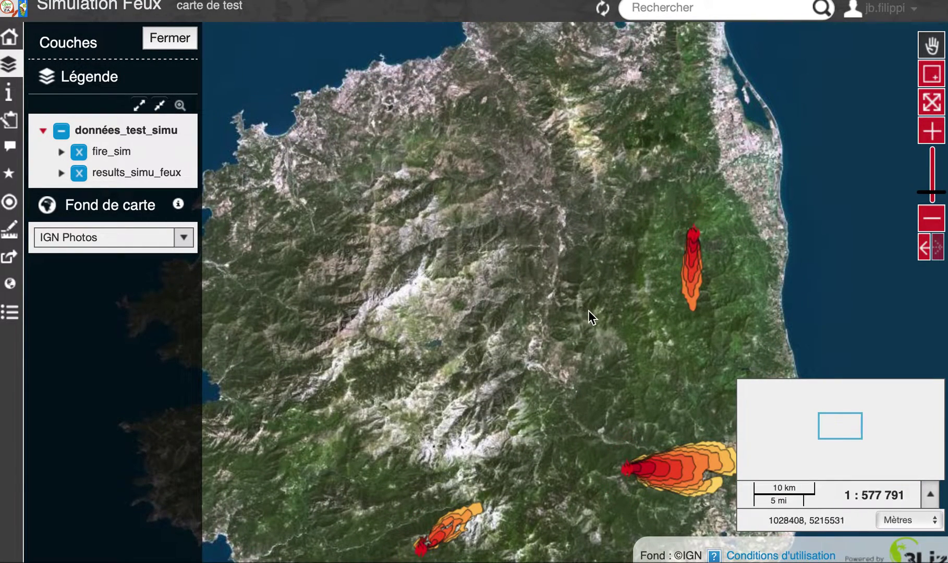
left_click_drag(588, 311, 504, 120)
left_click_drag(504, 446, 620, 271)
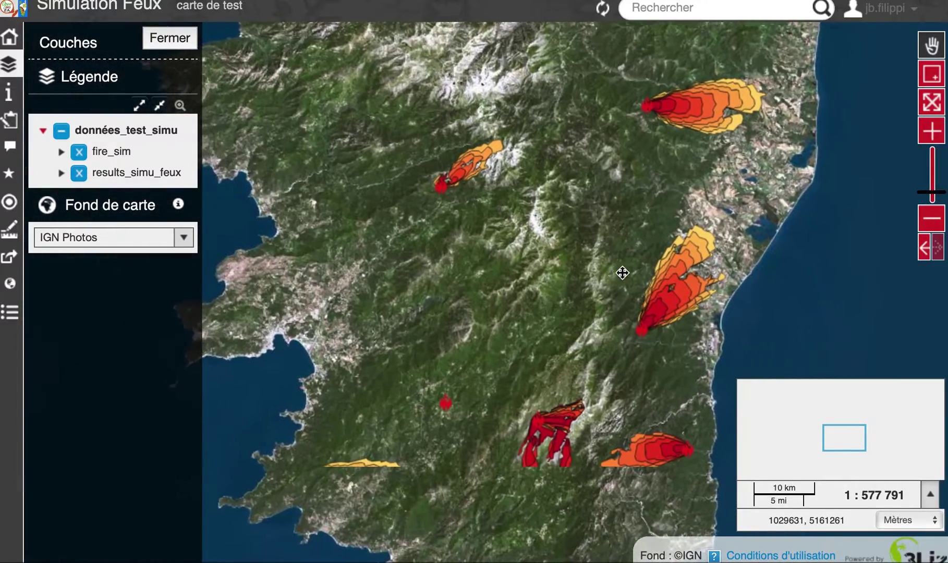
scroll(373, 315, "up", 1)
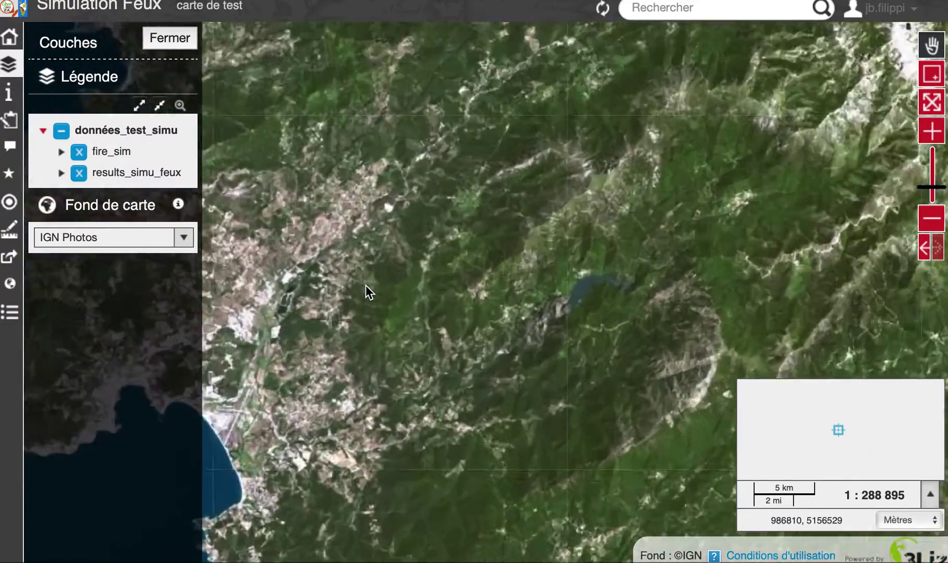
scroll(366, 272, "up", 1)
left_click_drag(367, 262, 467, 558)
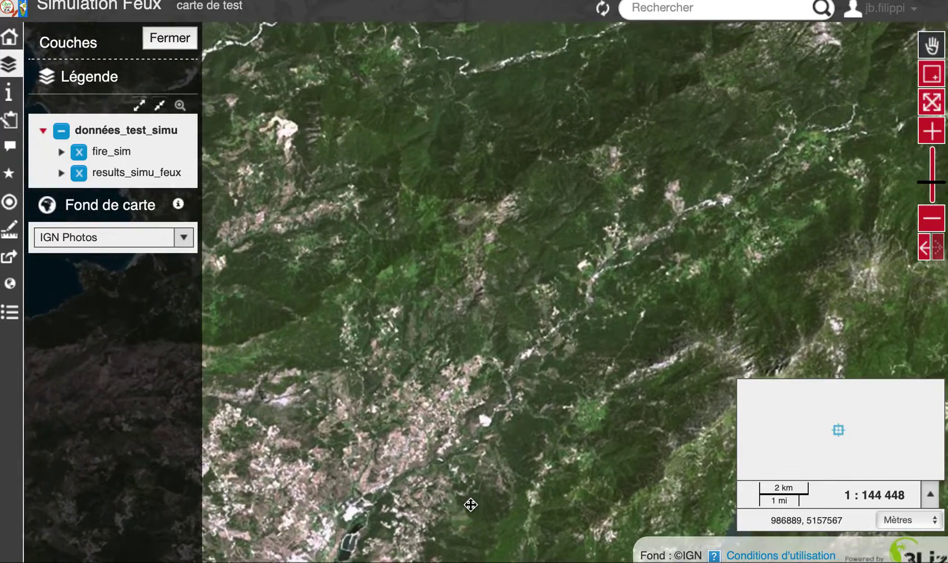
scroll(465, 267, "up", 1)
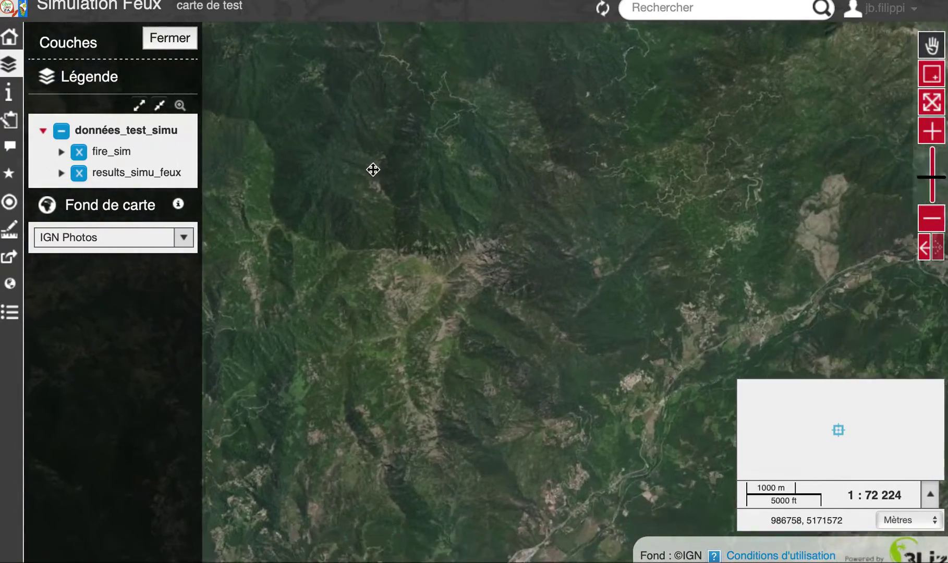
left_click_drag(373, 170, 346, 102)
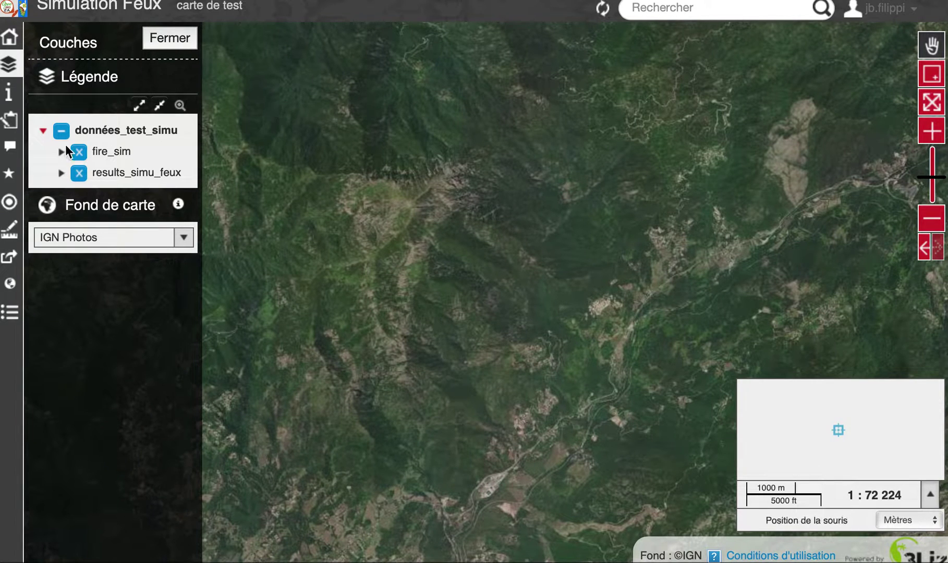
left_click(10, 125)
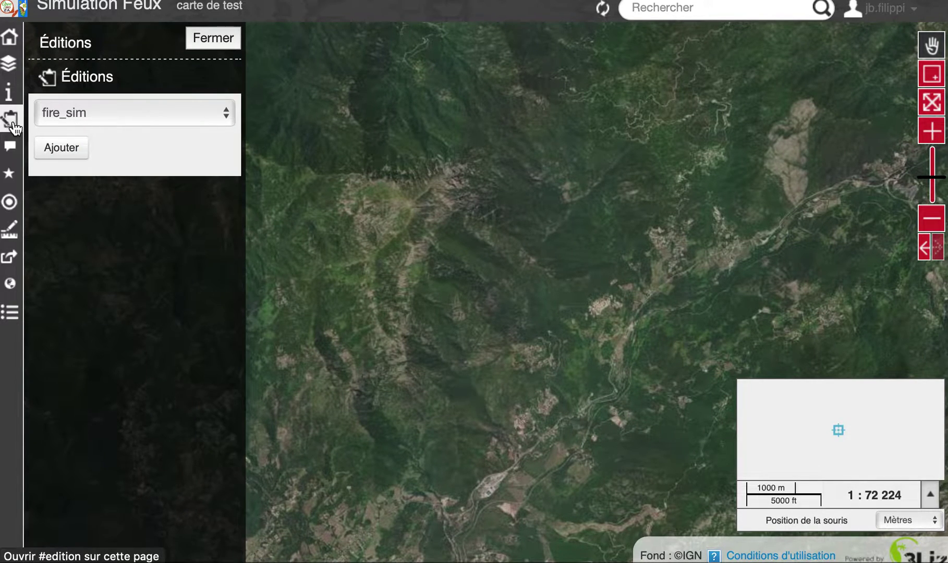
left_click(61, 149)
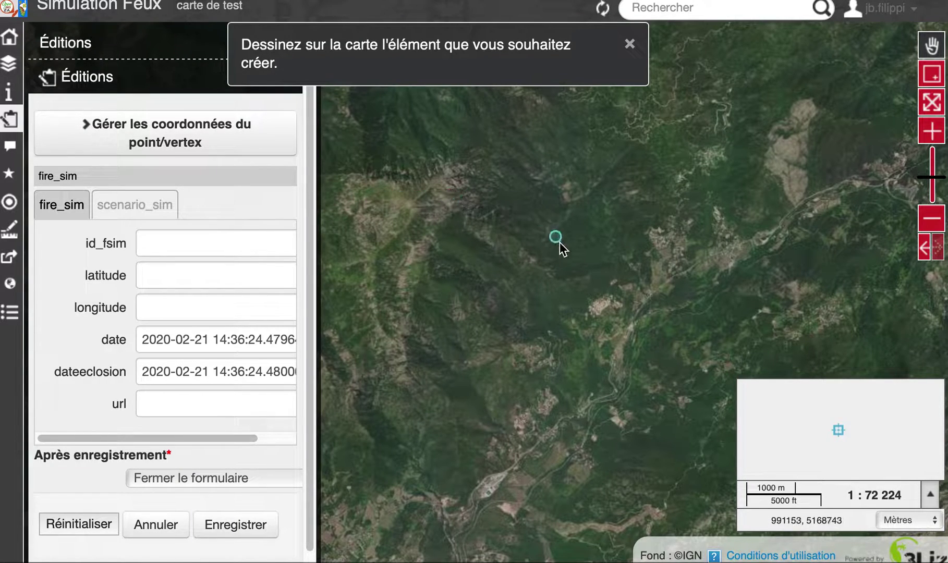
left_click(612, 155)
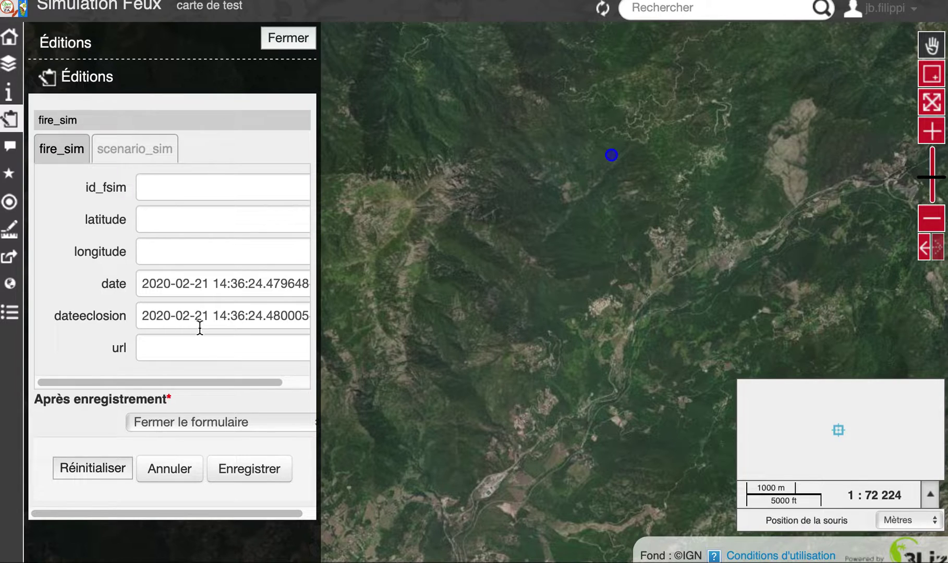
Step: Set the fire_sim form's after-saving action to Réouvrir le formulaire and save the new fire point
left_click(221, 426)
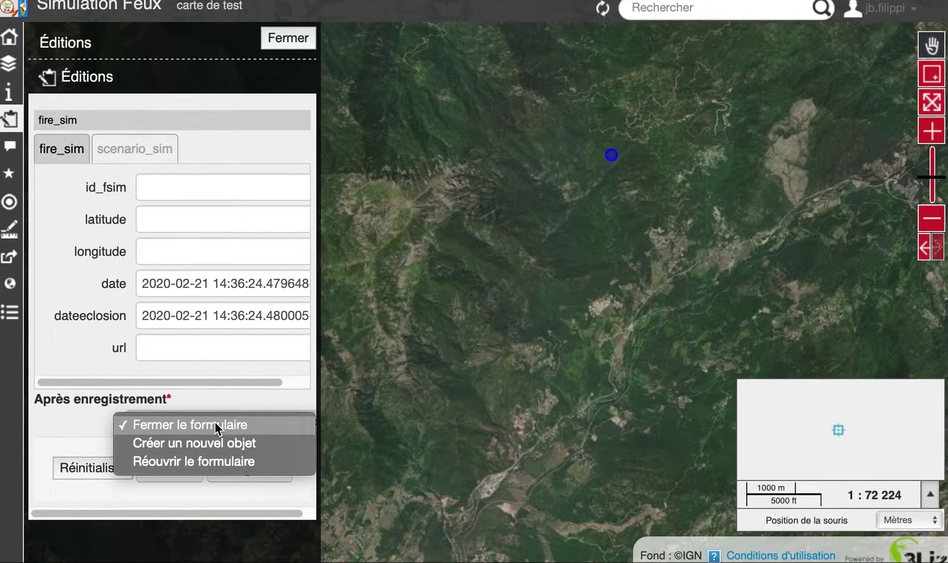
left_click(214, 461)
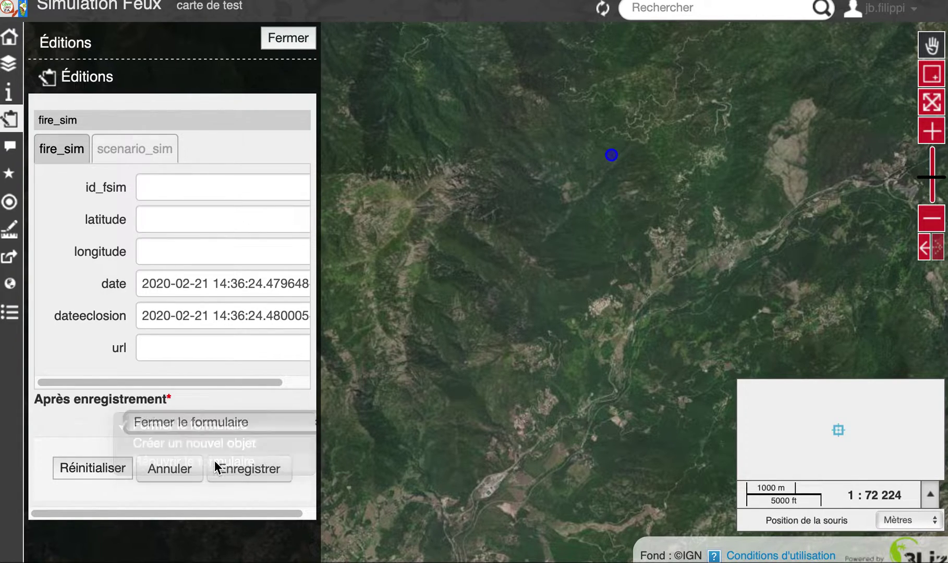
left_click(244, 473)
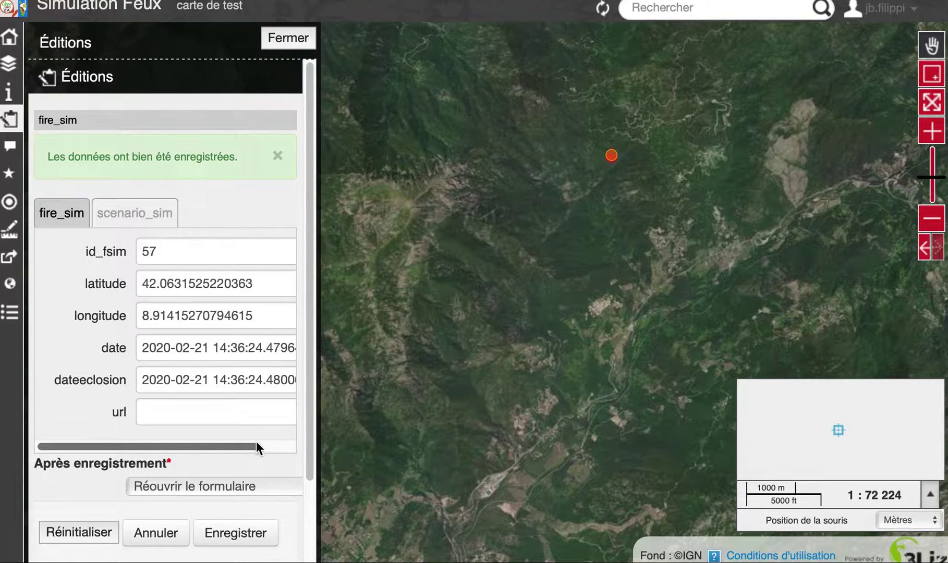
Step: Create a scenario_sim child record for the fire with duration 2 h, wind direction 180 and wind speed 60
left_click_drag(311, 425, 314, 515)
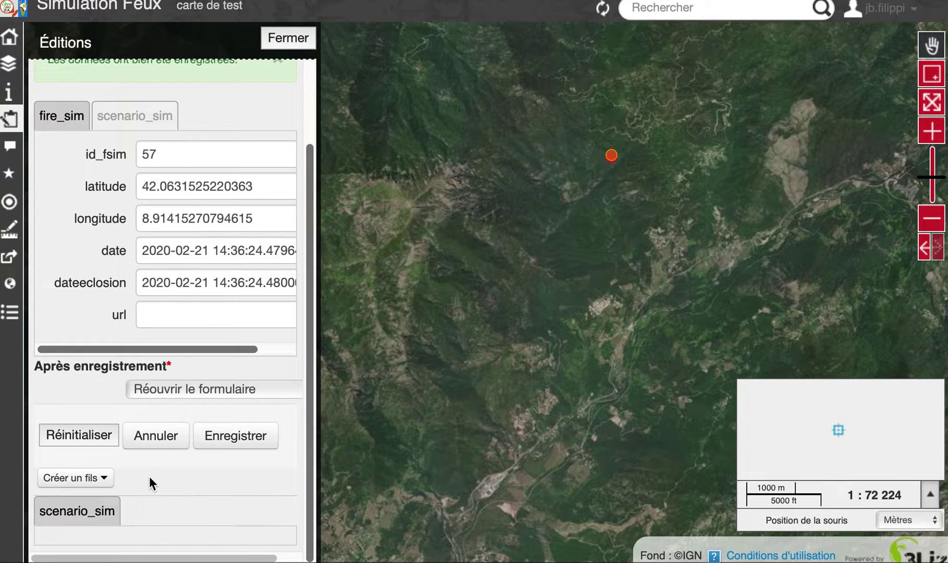
left_click(99, 480)
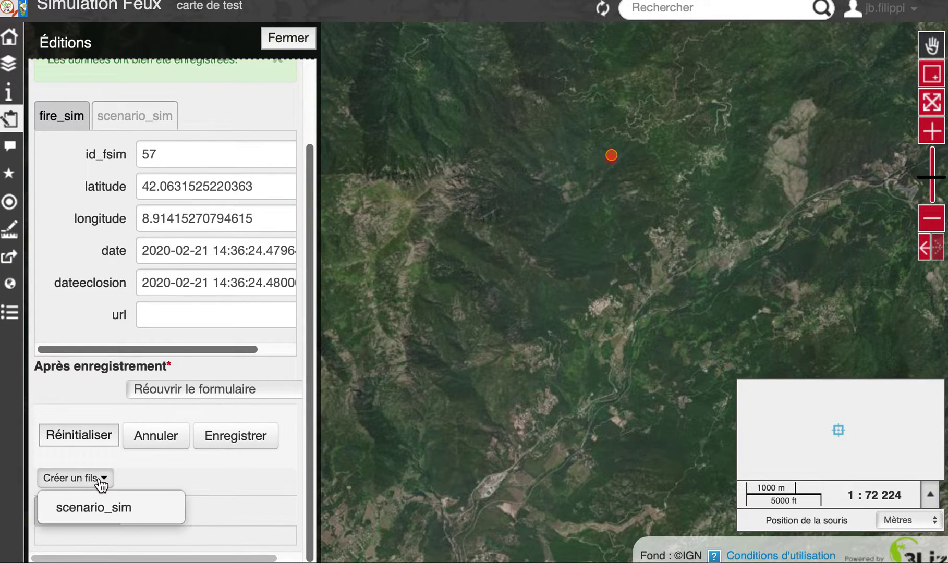
left_click(108, 508)
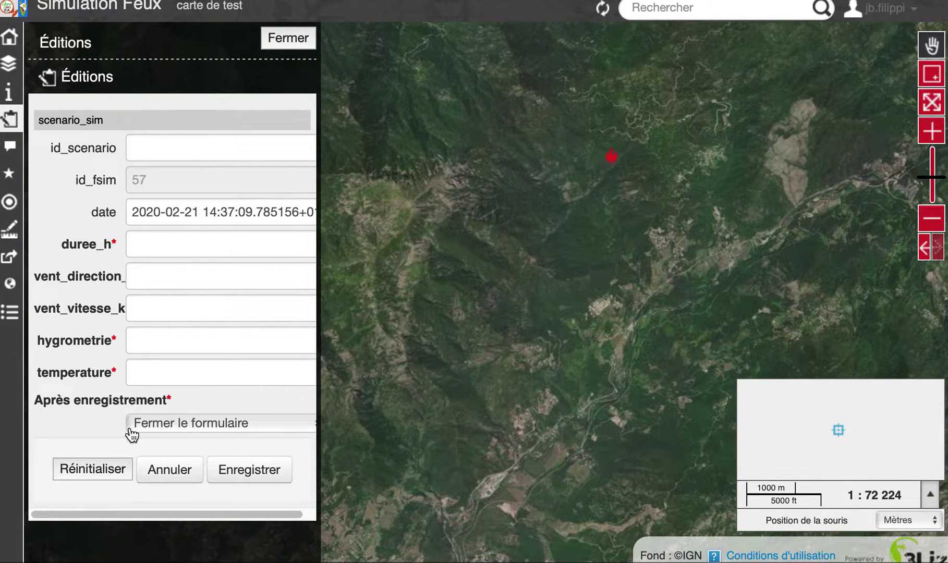
left_click(172, 240)
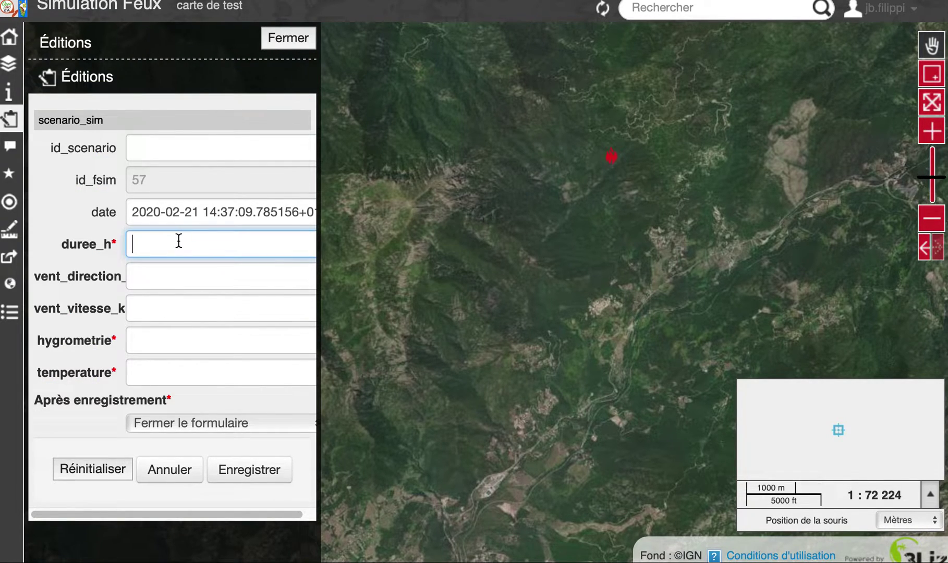
type("2")
left_click(217, 274)
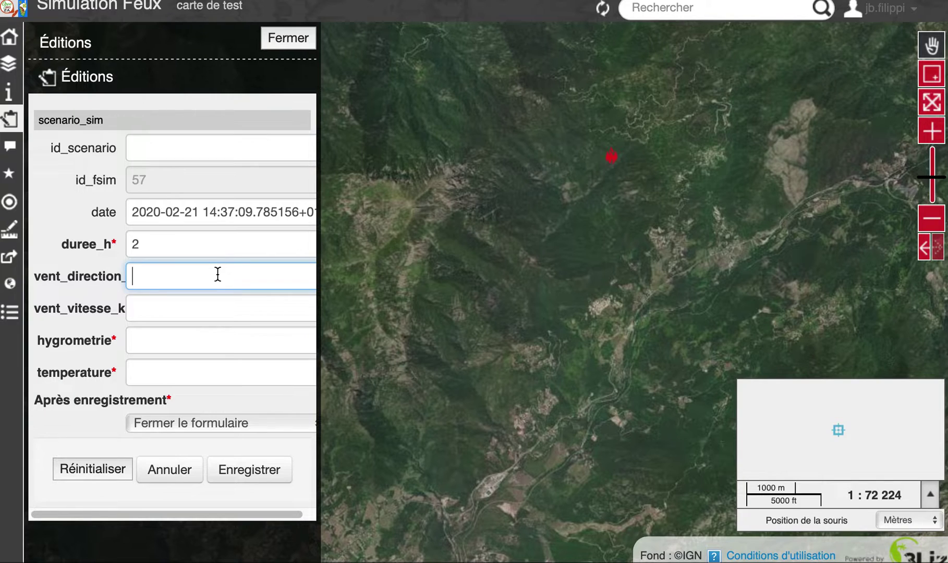
type("180")
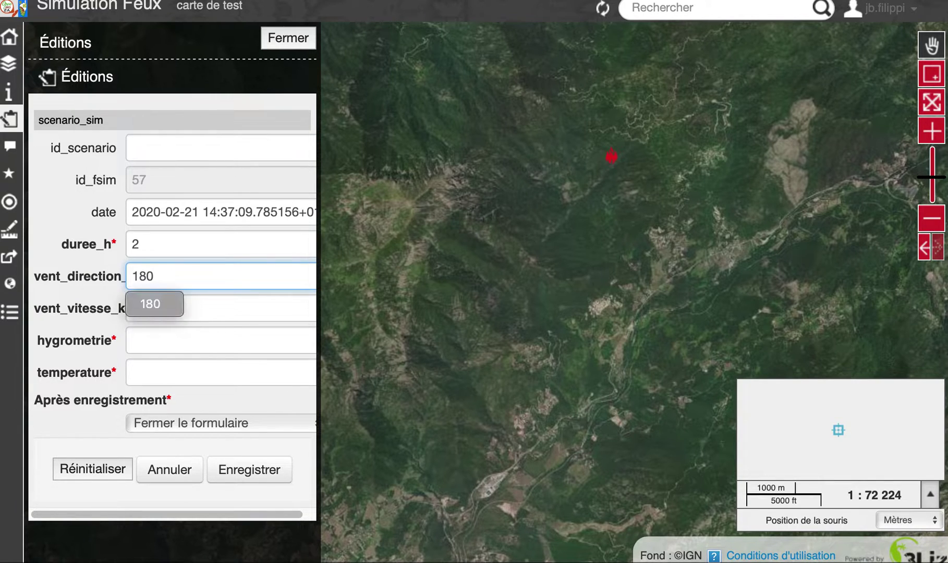
left_click(225, 308)
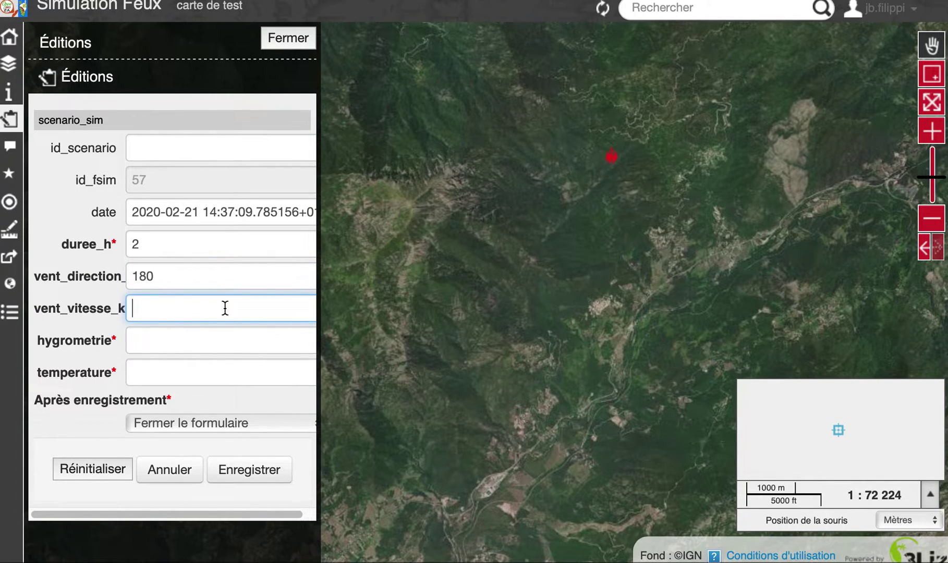
type("60")
Step: Set the scenario's hygrometrie to 20 and temperature to 35, and save the scenario
left_click(158, 345)
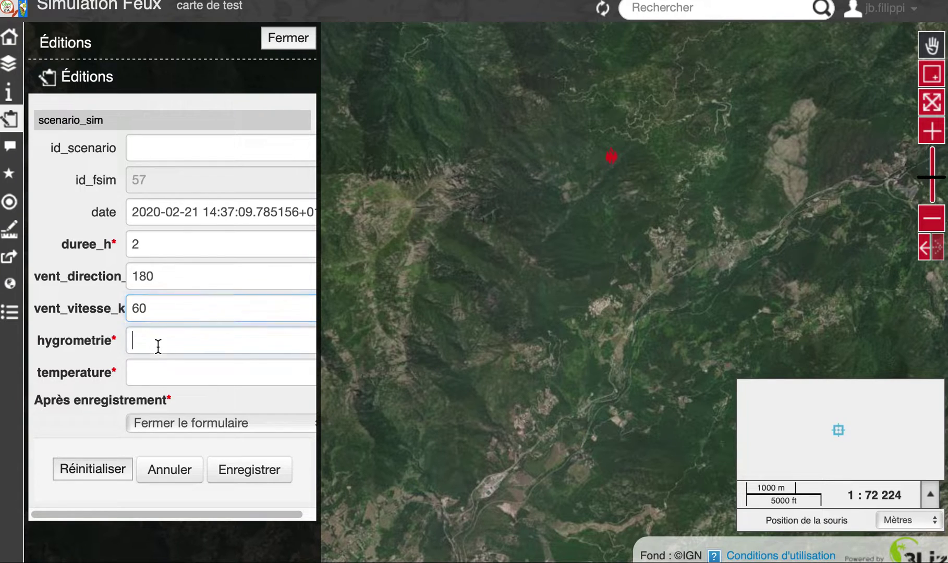
type("20")
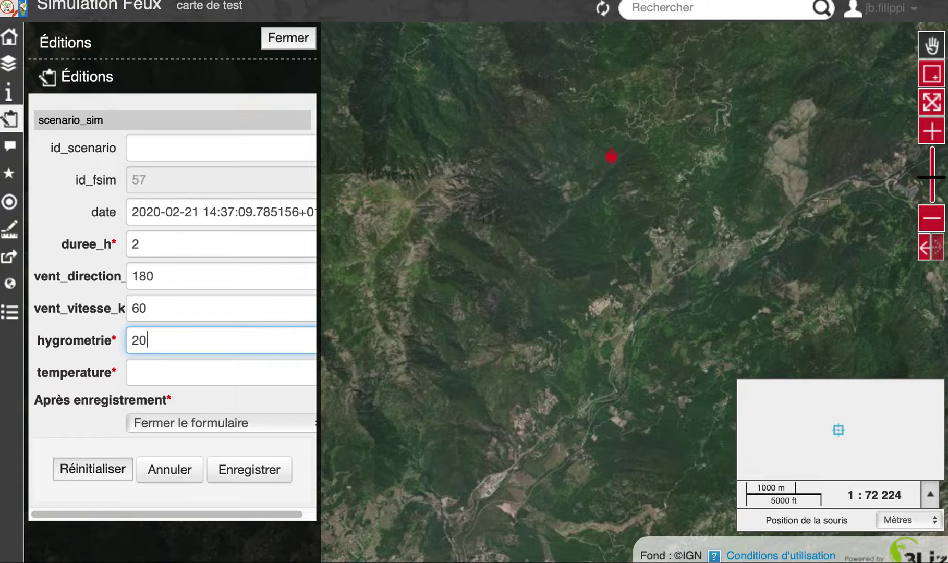
left_click(194, 375)
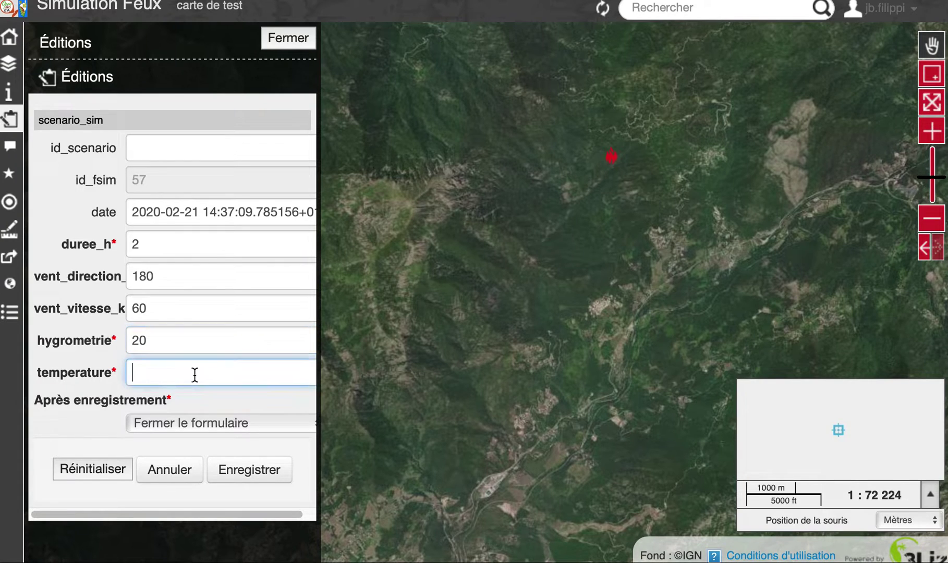
type("35")
left_click(235, 472)
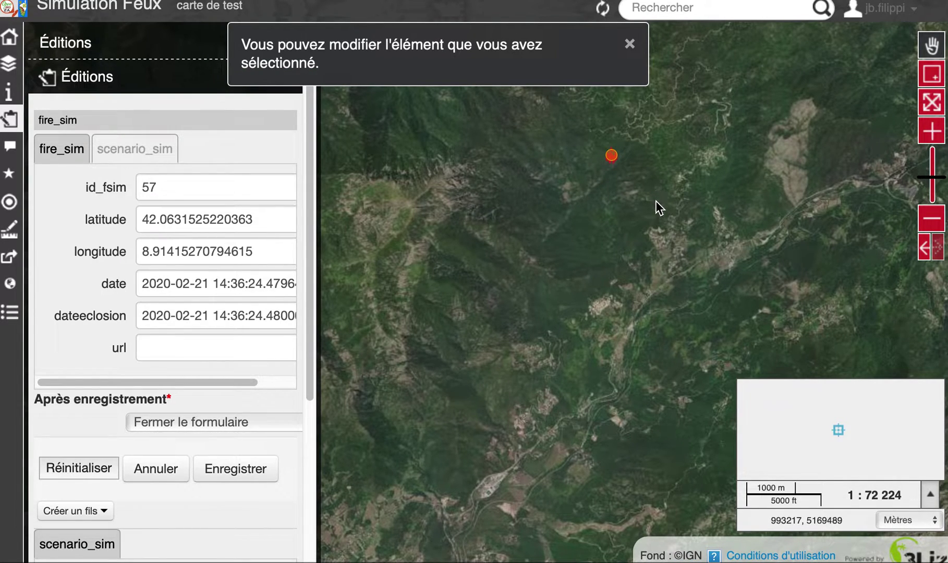
Step: Examine the simulated fire-spread contours on the map around the new ignition point
left_click_drag(662, 195, 599, 205)
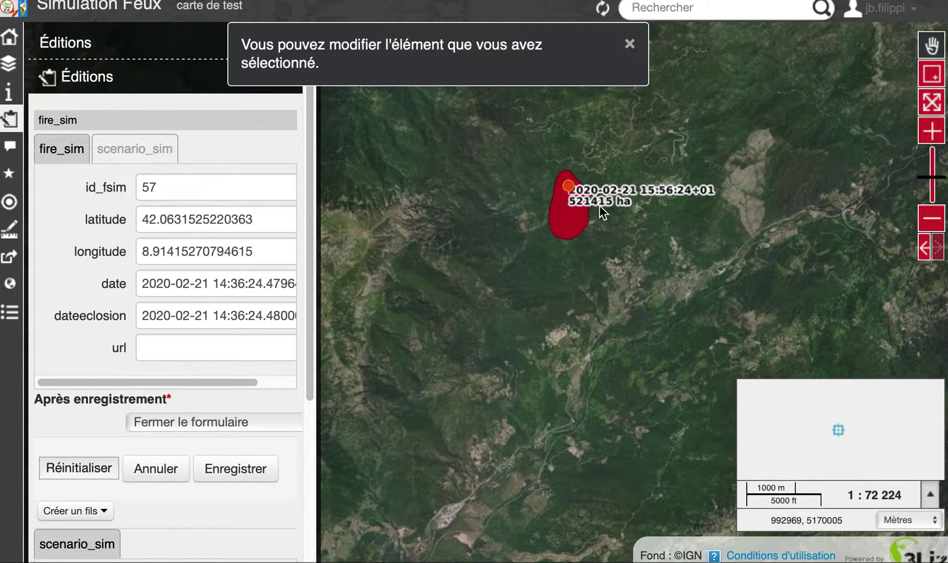
left_click_drag(637, 256, 629, 237)
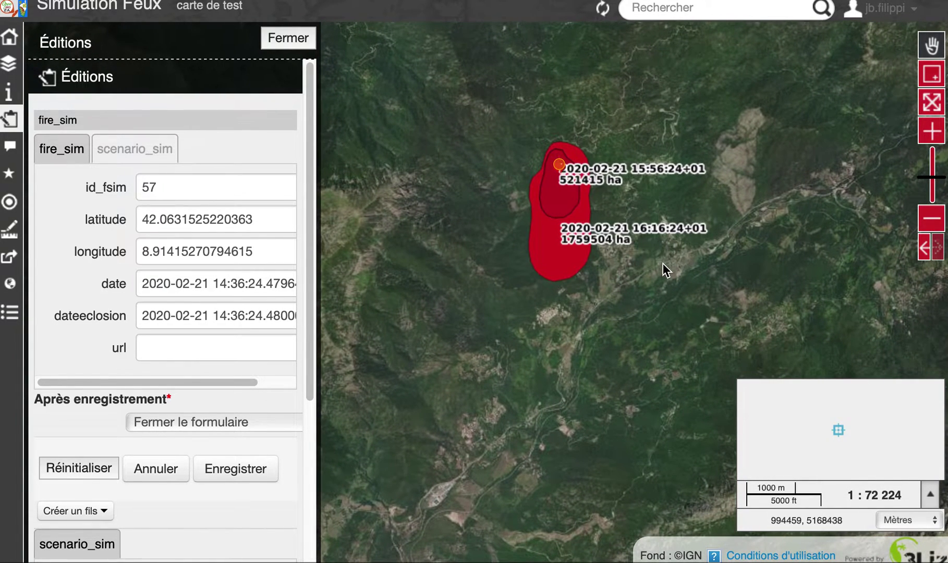
mouse_move(628, 318)
left_mouse_down()
mouse_move(647, 304)
mouse_move(610, 319)
left_mouse_up()
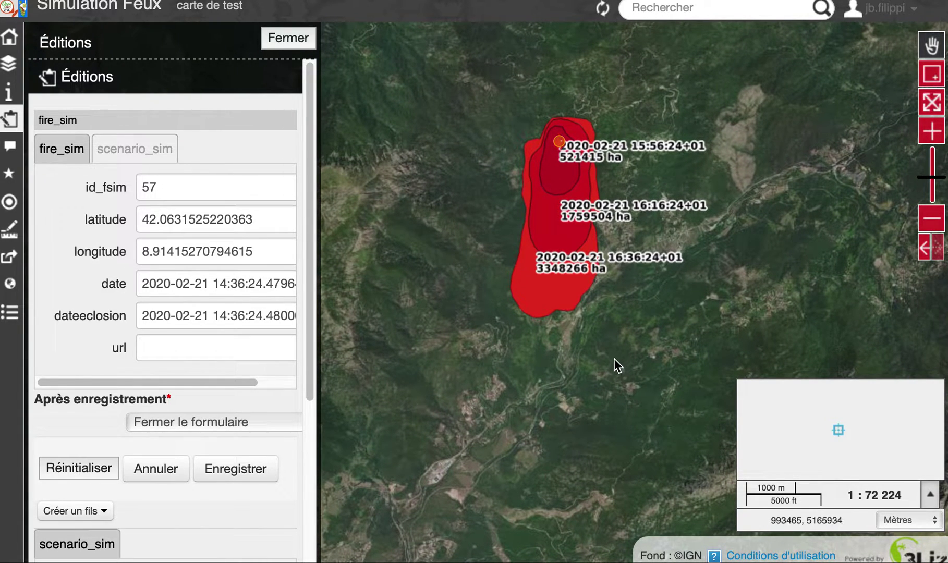
left_click_drag(591, 380, 614, 366)
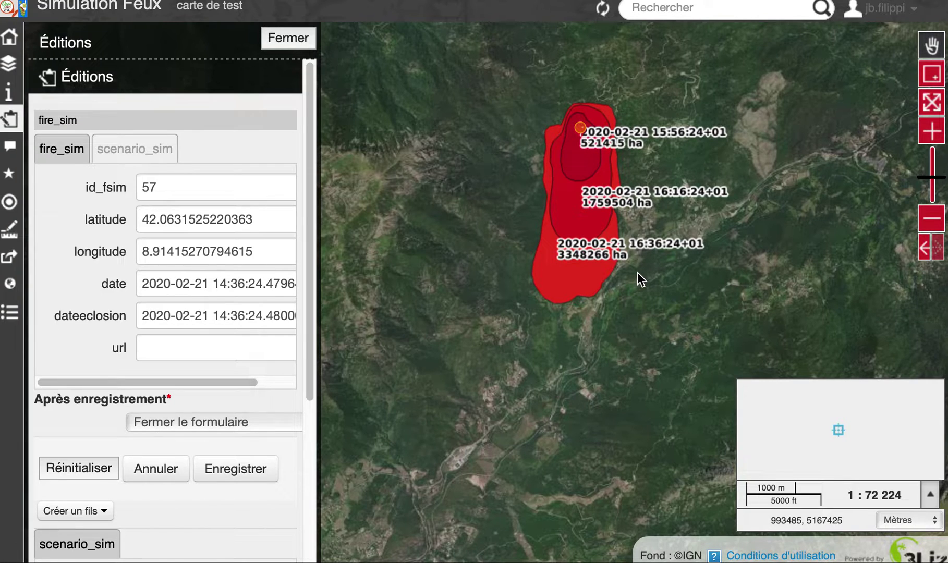
left_click_drag(667, 321, 669, 334)
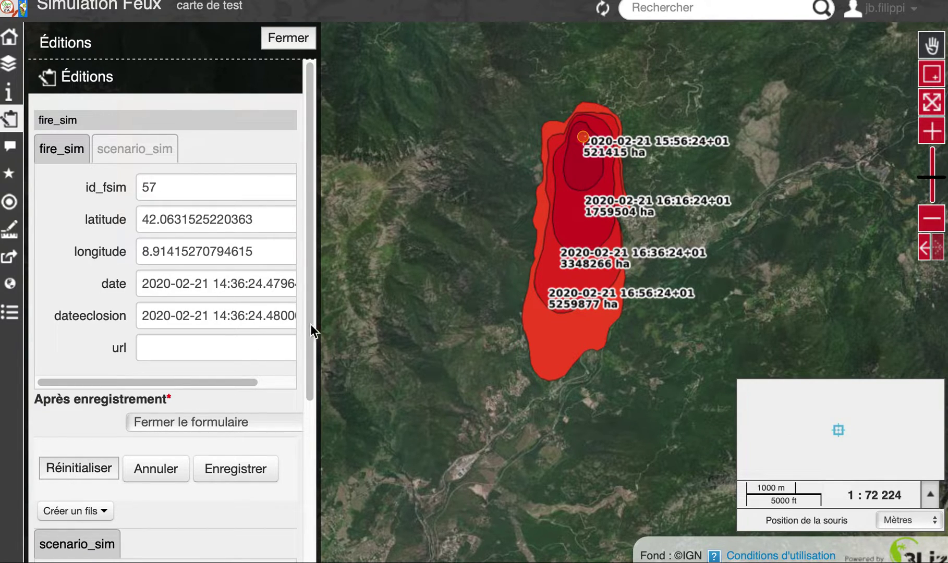
Step: Create another scenario_sim child record for the same fire with duration 2 h, wind direction 270 and wind speed 150
left_click_drag(310, 319, 314, 483)
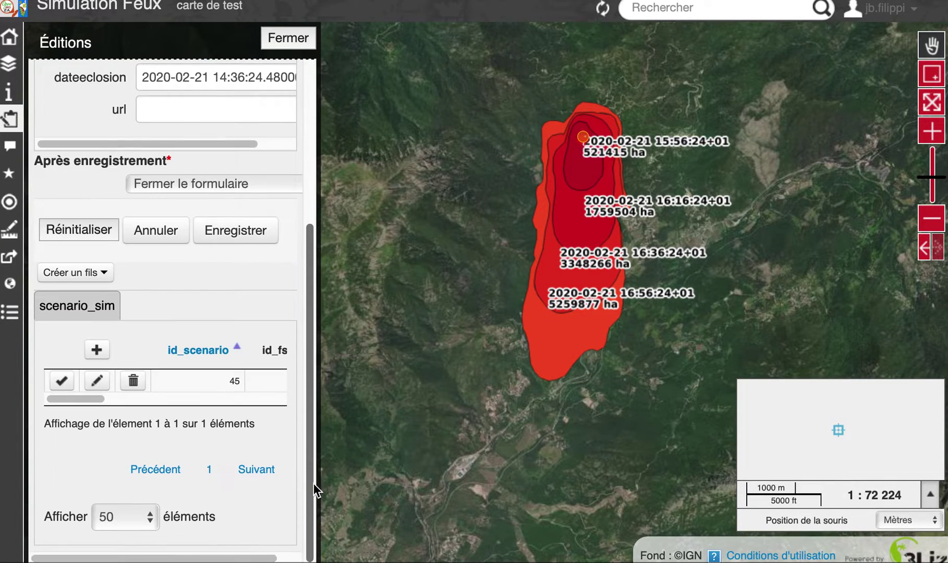
left_click(86, 273)
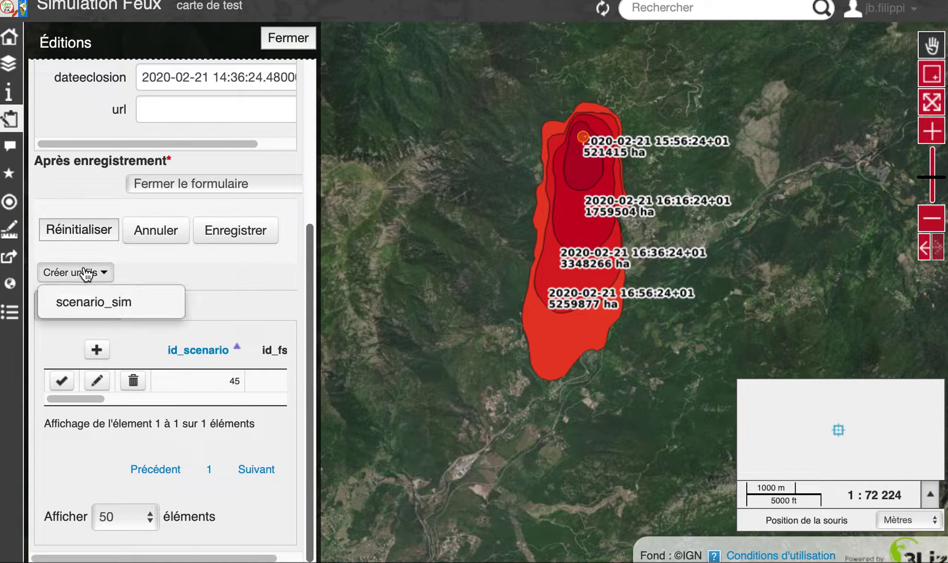
left_click(94, 307)
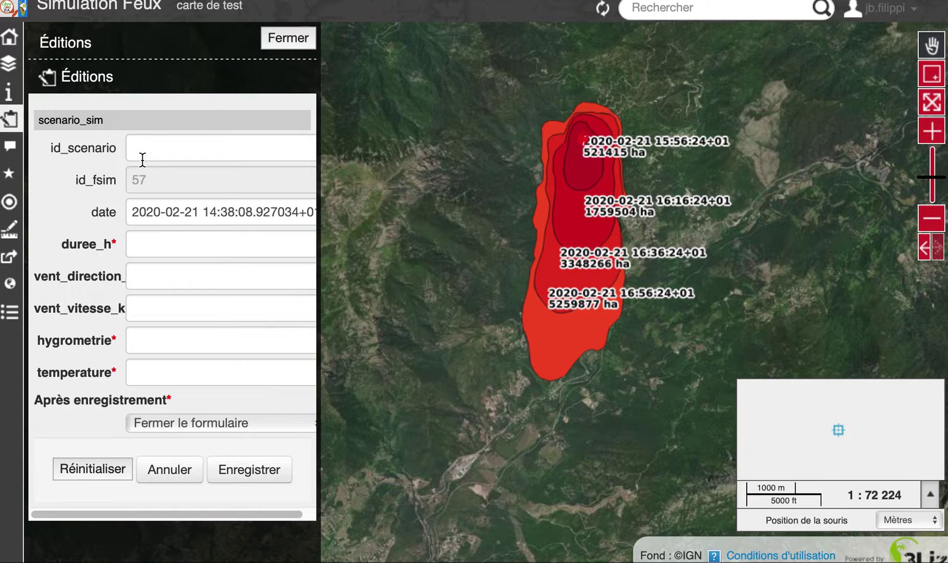
left_click(166, 239)
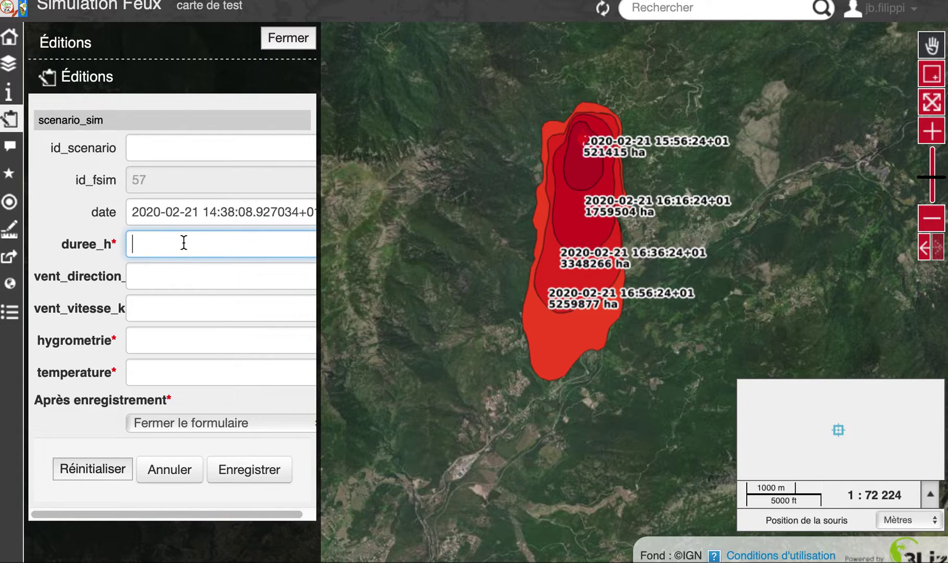
type("2")
left_click(211, 279)
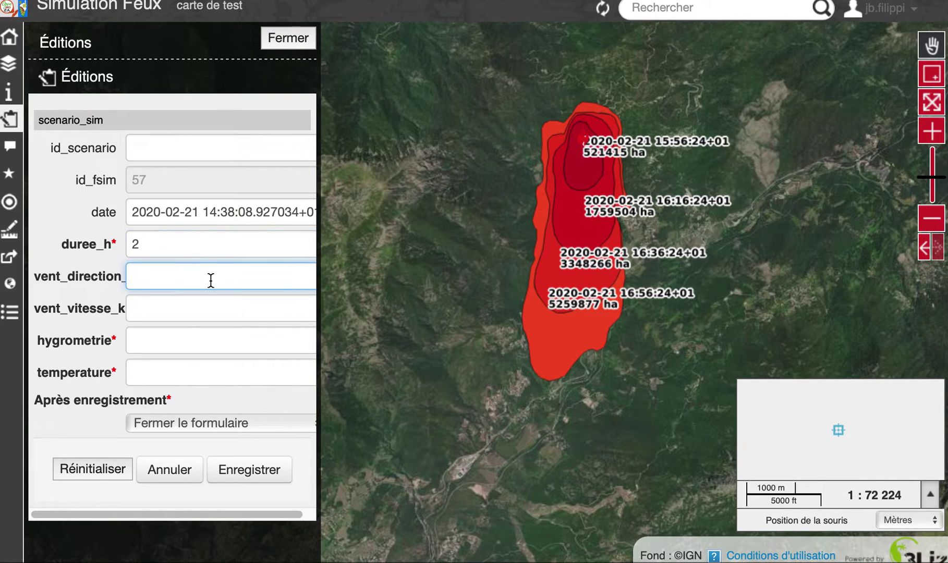
type("270")
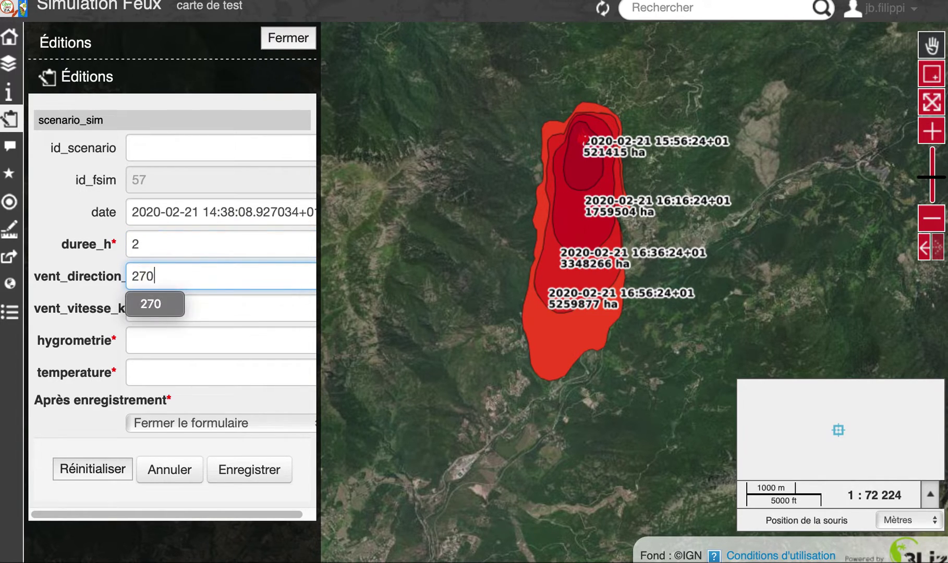
left_click(215, 305)
type("150")
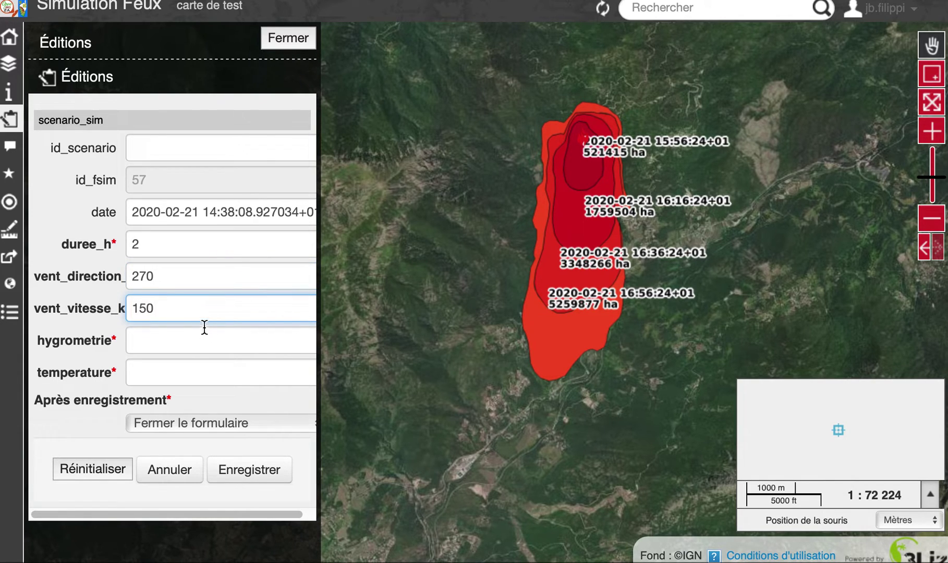
Step: Set the second scenario's hygrometrie to 20 and temperature to 40, and save the scenario
left_click(197, 339)
type("20")
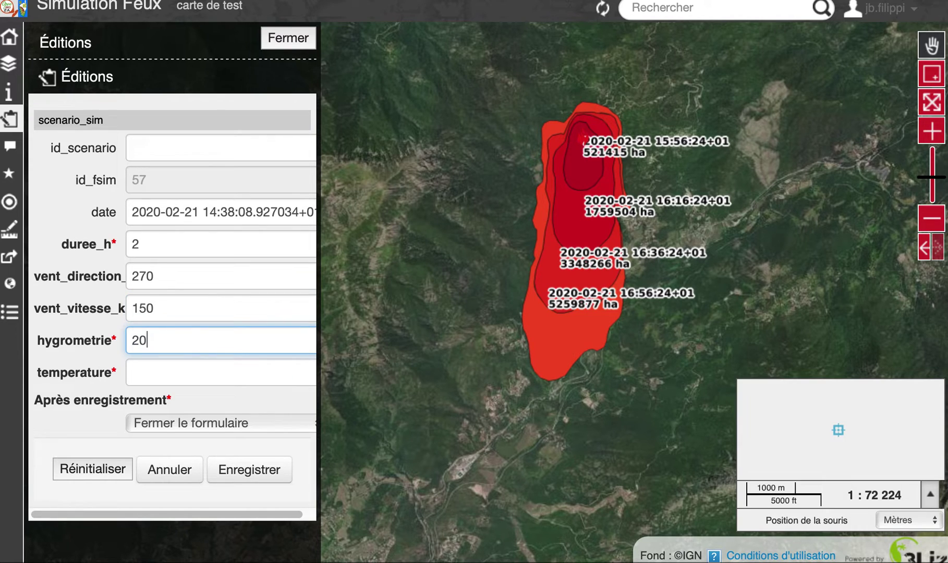
left_click(254, 372)
type("40")
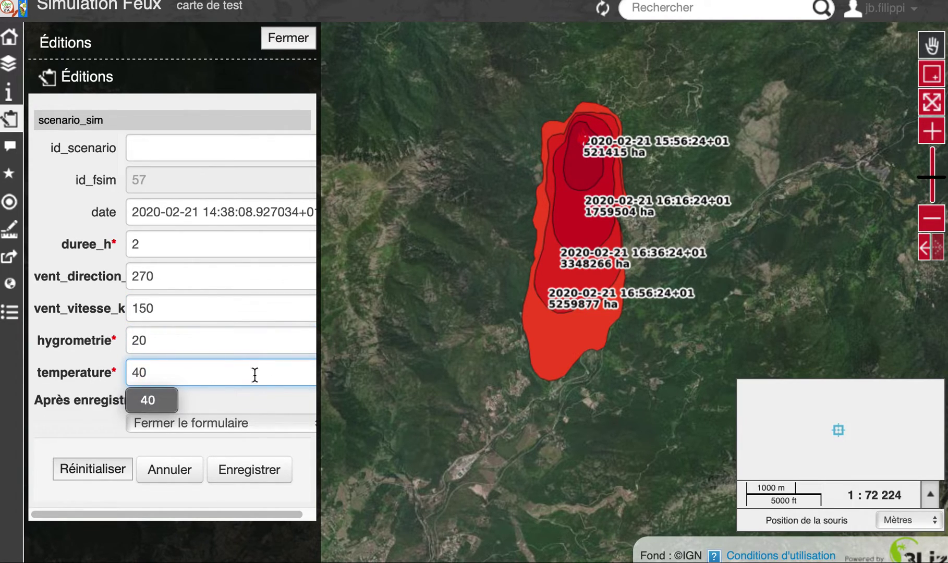
key("Tab")
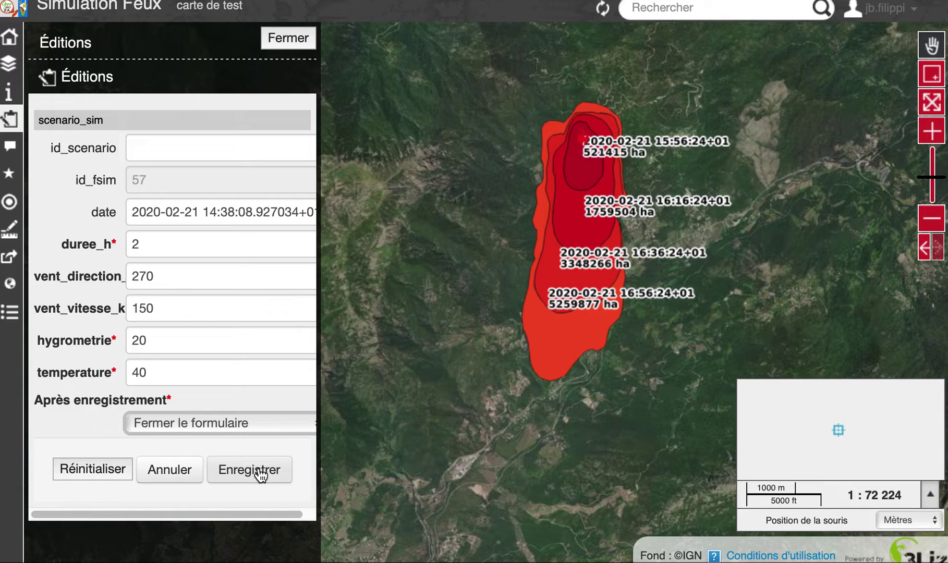
left_click(250, 471)
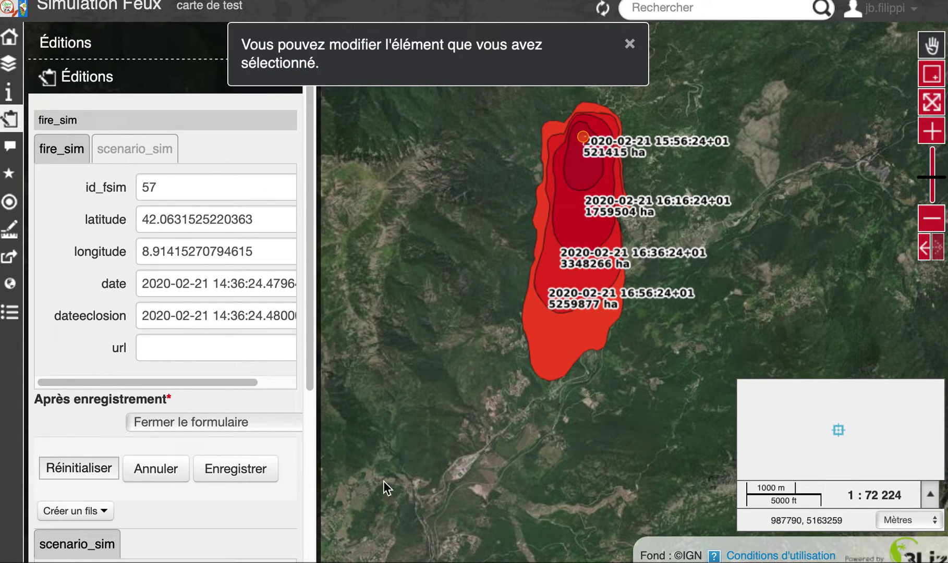
Step: Examine the updated fire-spread contours around the ignition point, up close and in relation to the neighbouring simulated fires
left_click_drag(461, 385, 498, 399)
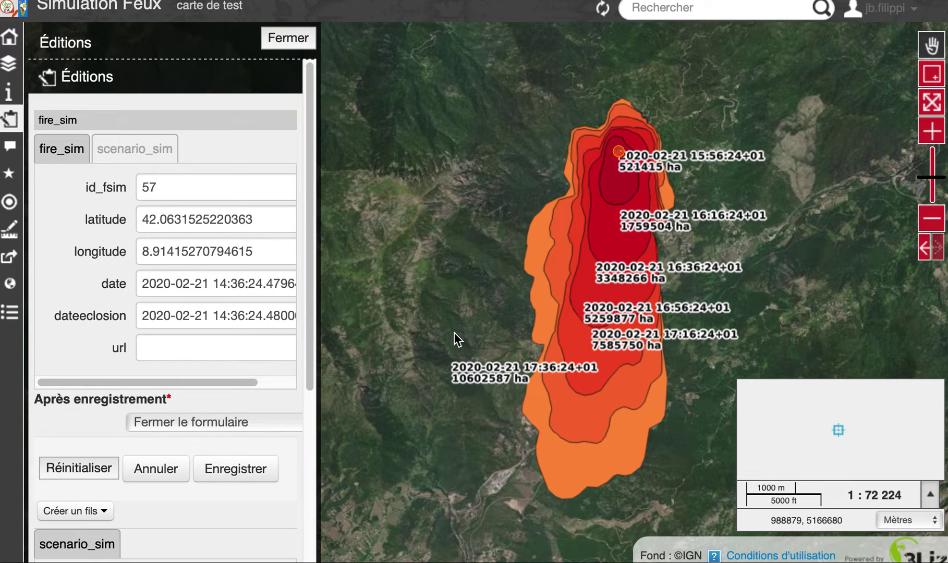
left_click_drag(440, 335, 470, 333)
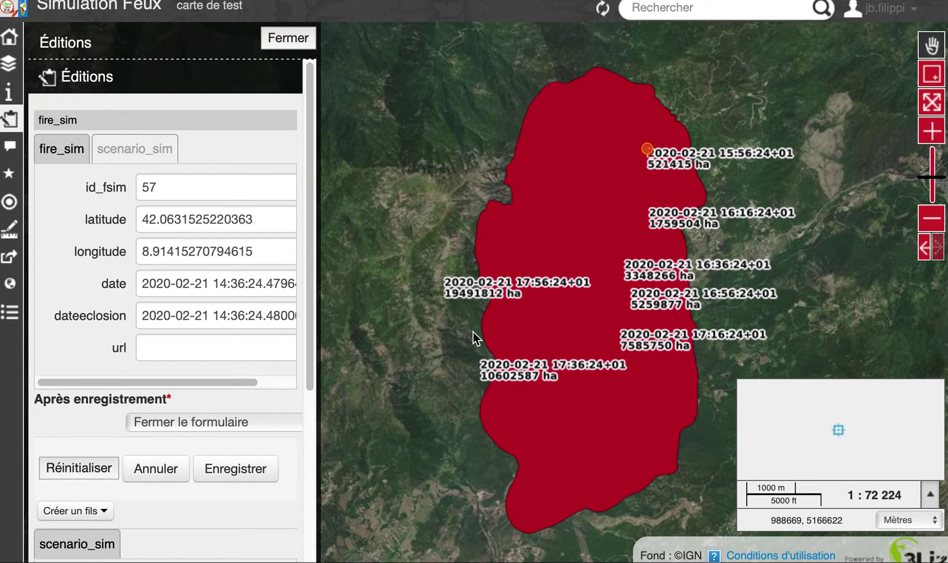
left_click_drag(426, 327, 461, 326)
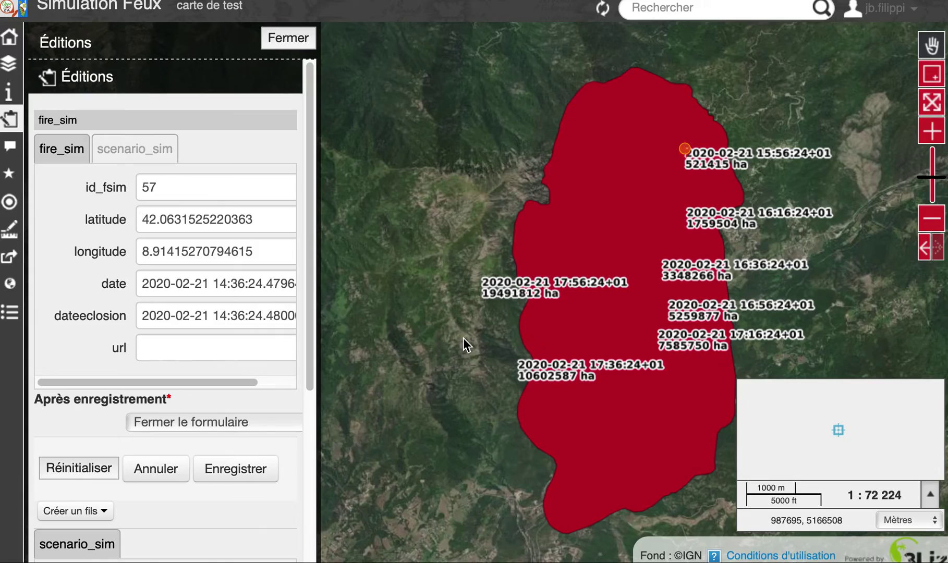
scroll(463, 338, "down", 1)
scroll(463, 338, "down", 2)
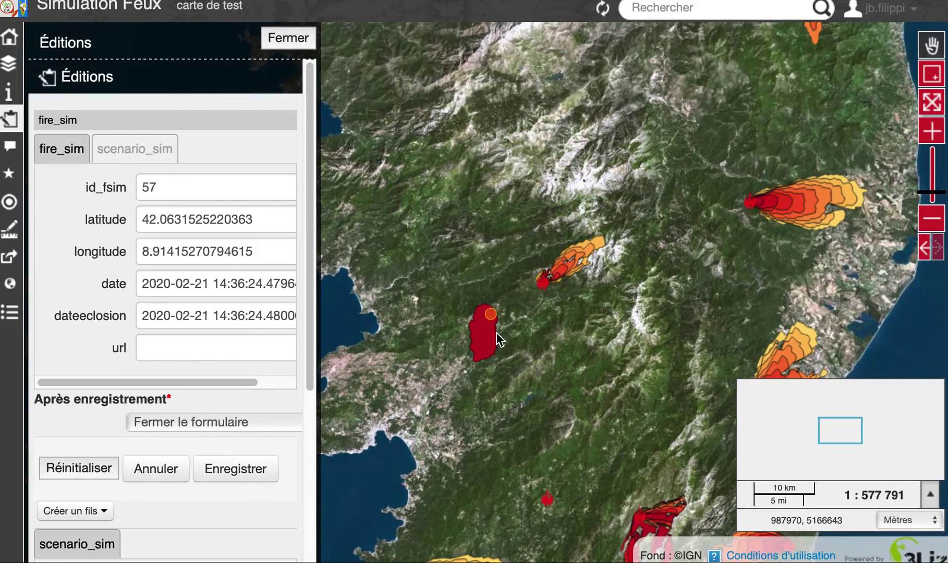